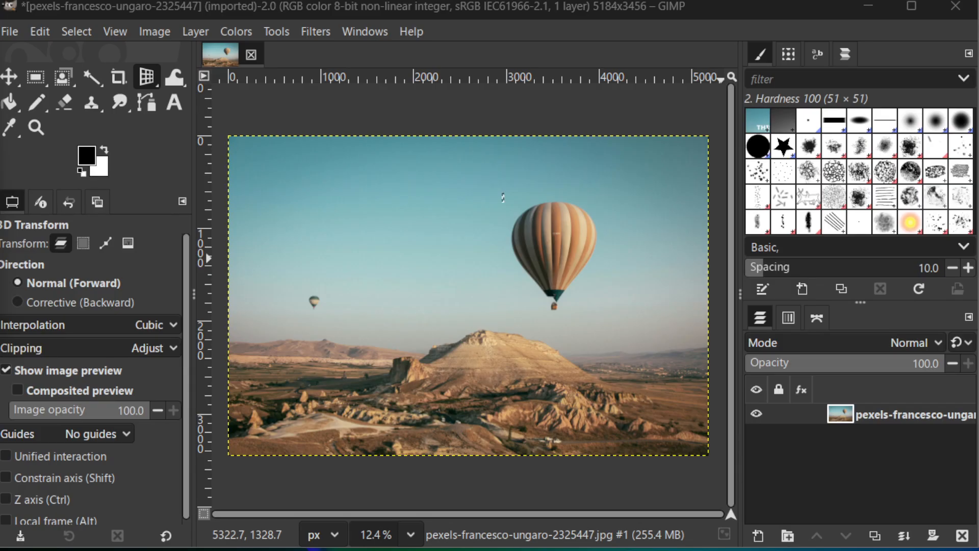
left_click(9, 32)
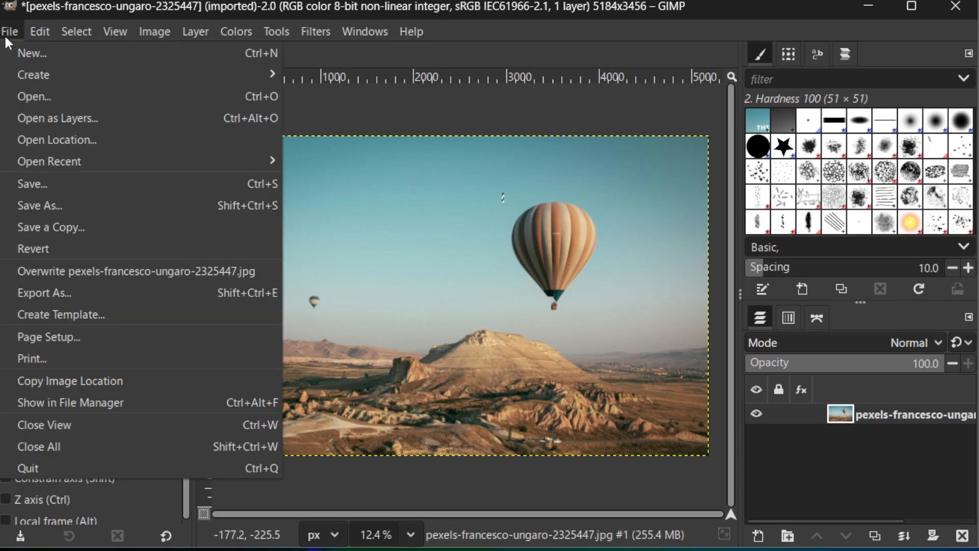
left_click(65, 97)
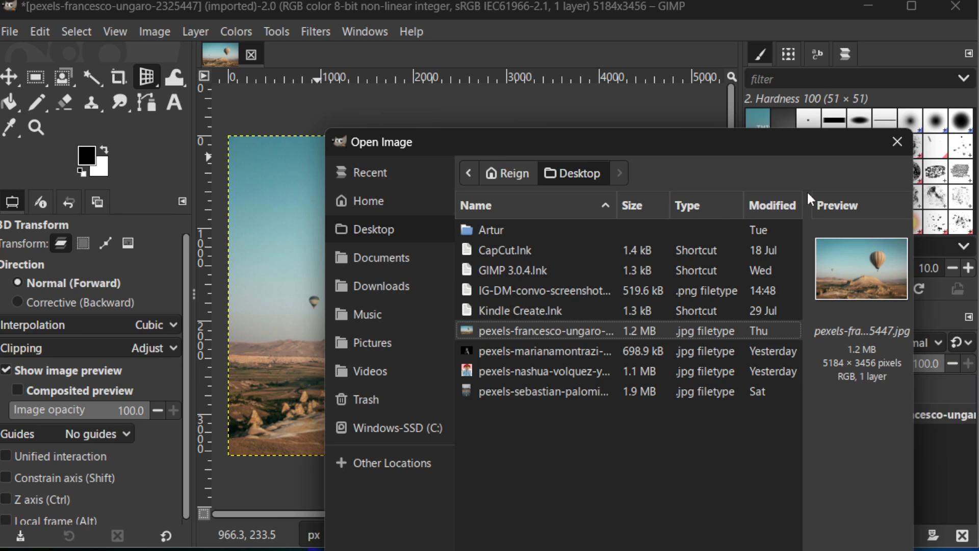
left_click(898, 144)
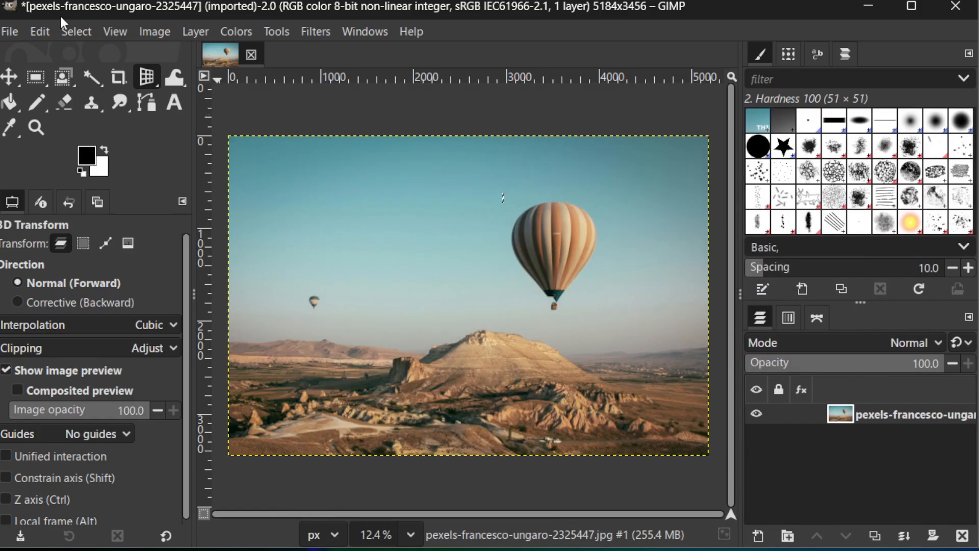
Open the IG-DM-convo-screenshot PNG image from the Desktop folder.
left_click(15, 32)
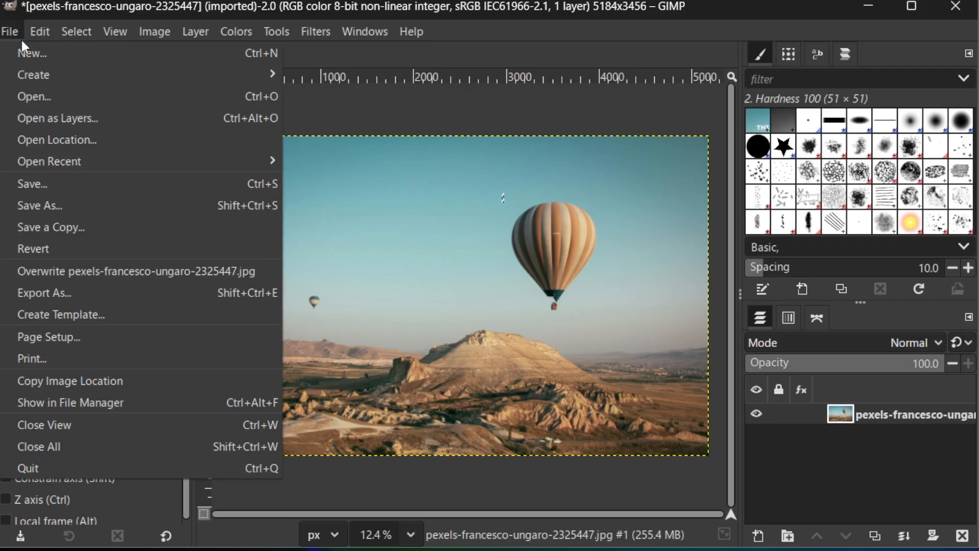
left_click(71, 98)
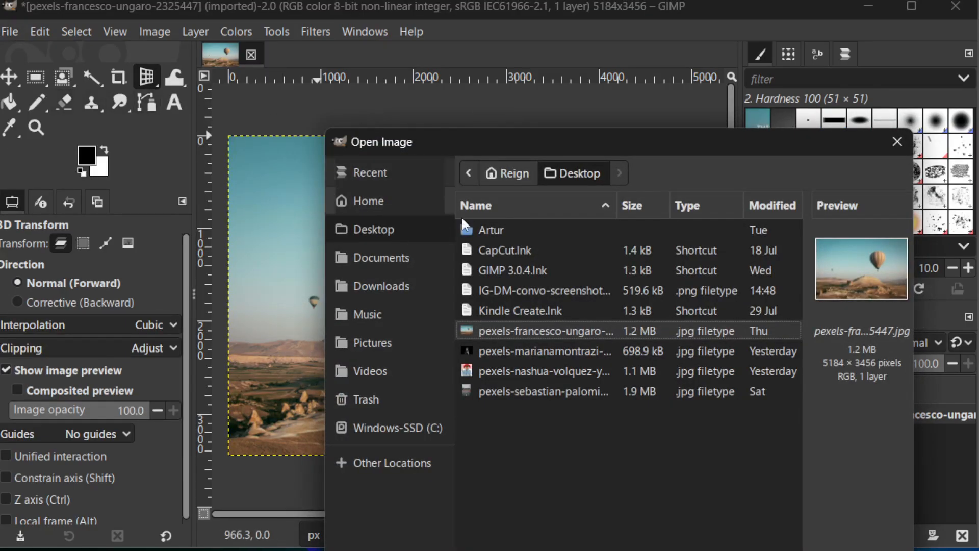
left_click(496, 292)
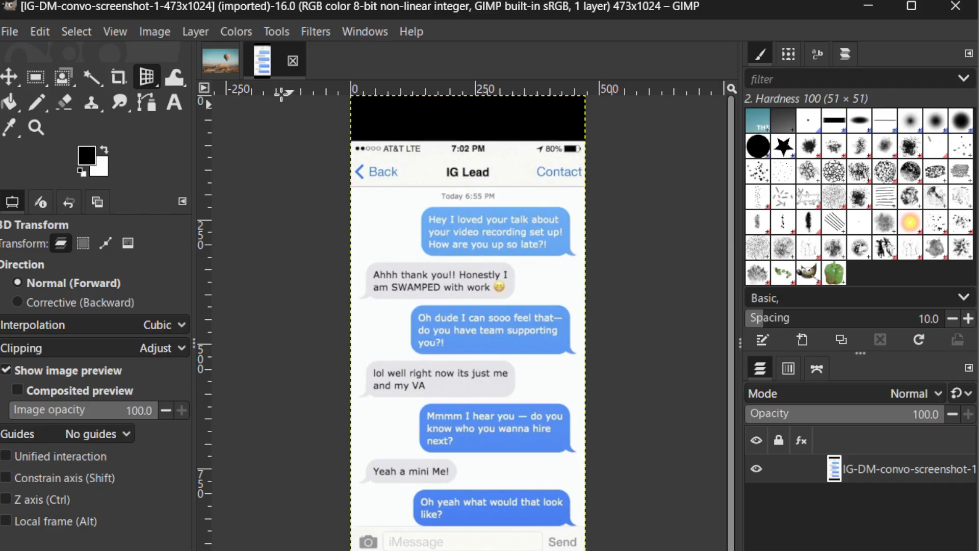
Make a rectangular selection of about 301 × 79 px around the "Oh dude I can sooo feel that" message text in the blue bubble.
left_click(277, 31)
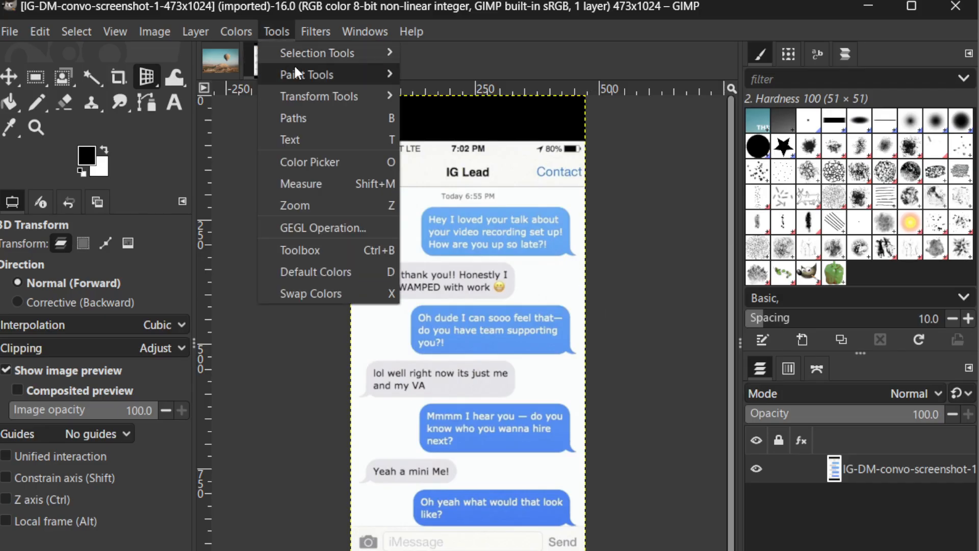
mouse_move(300, 52)
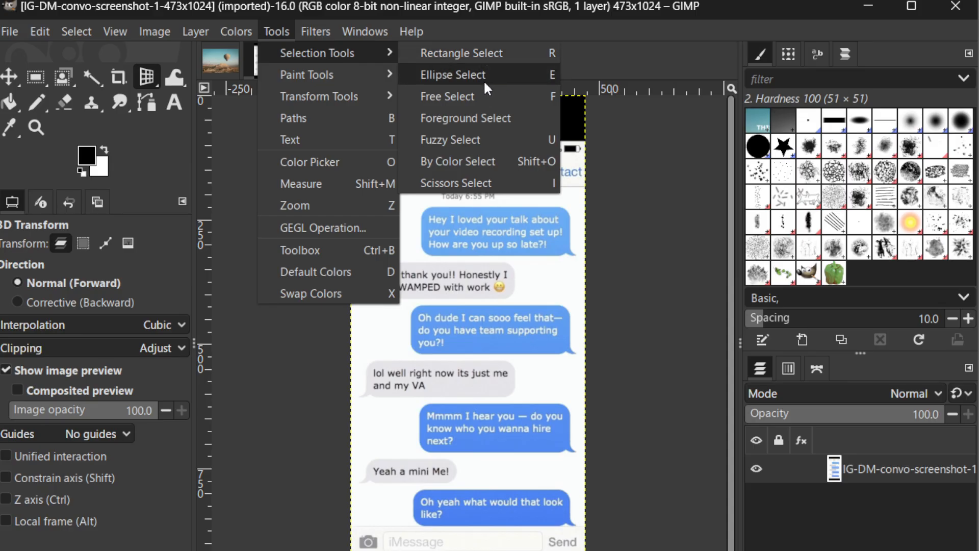
left_click(484, 52)
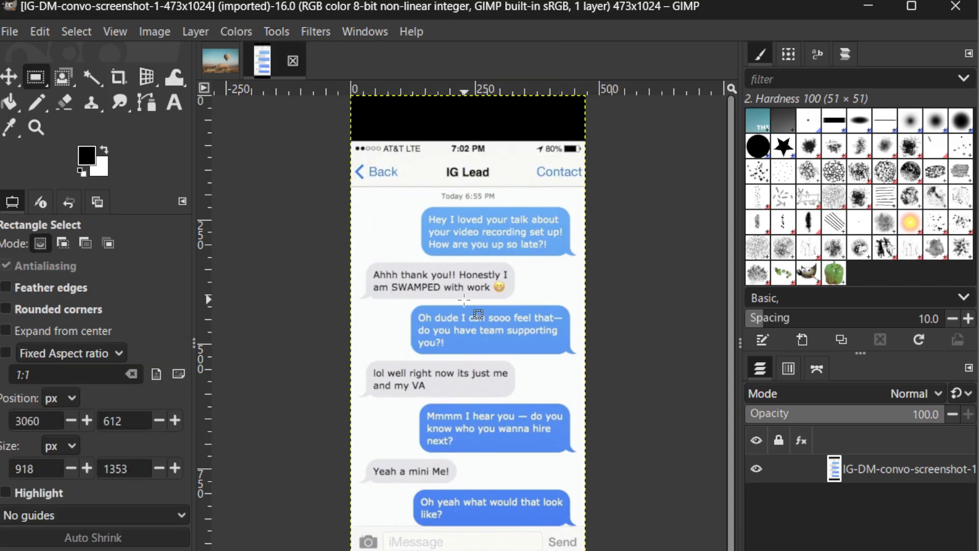
scroll(449, 321, "up", 1)
scroll(446, 322, "up", 1)
scroll(474, 311, "up", 1)
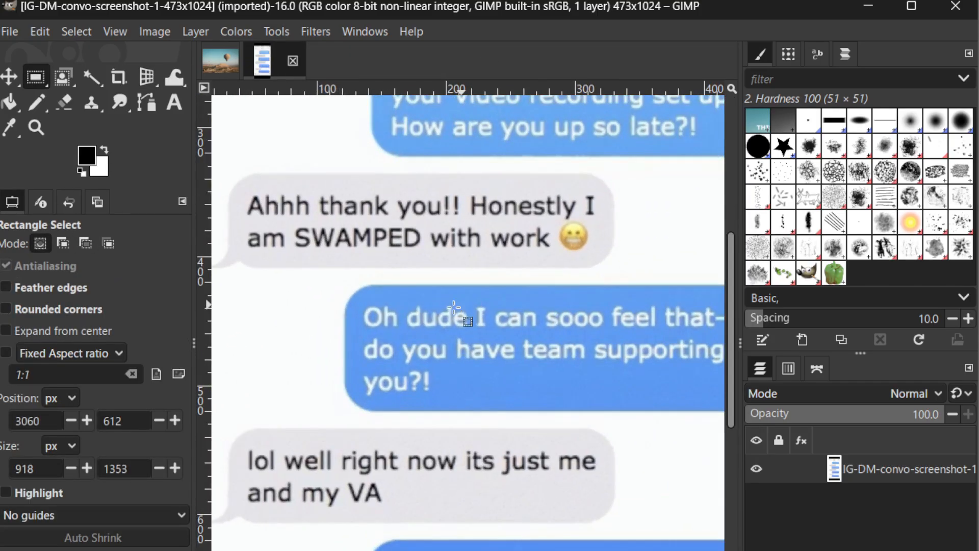
scroll(393, 311, "right", 2)
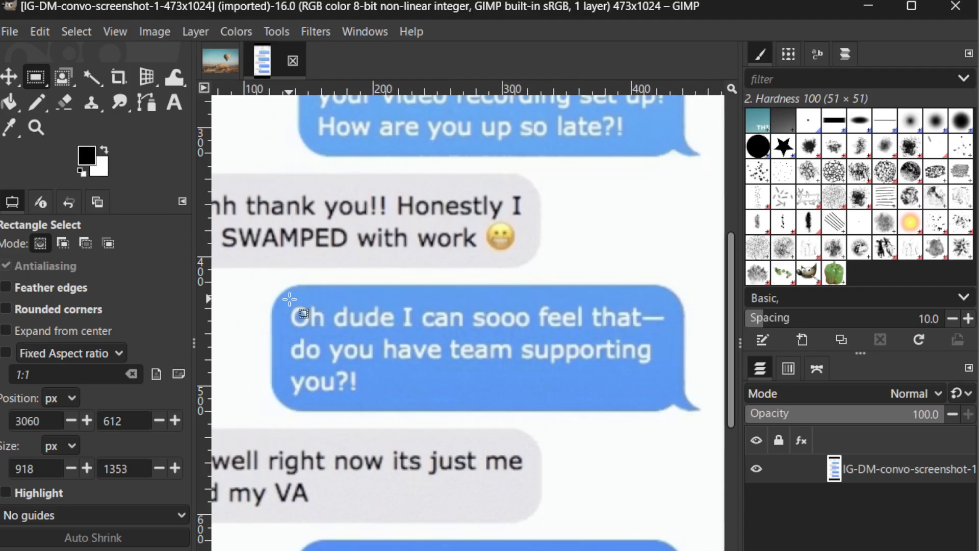
left_click_drag(285, 300, 673, 400)
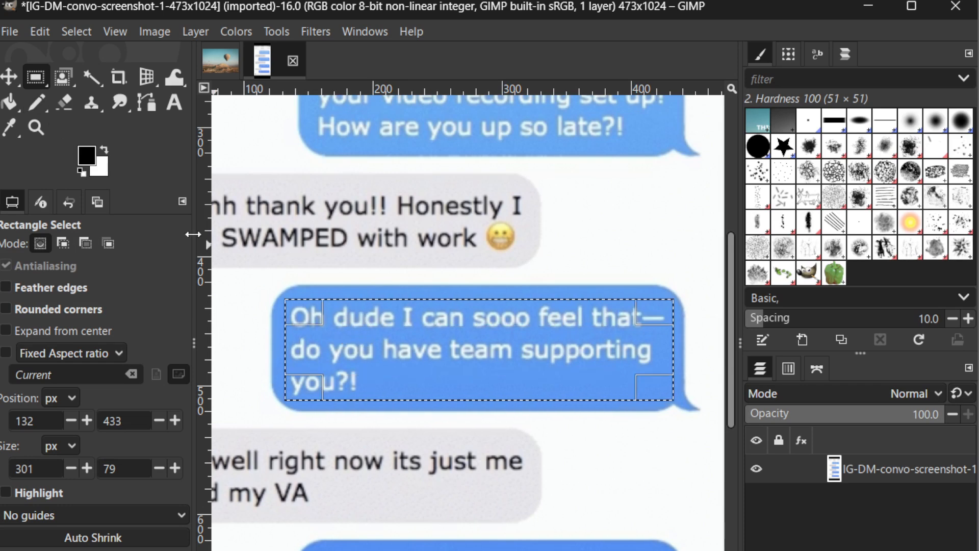
Sample the bubble's blue as the foreground color and paint over the selected message text with the Pencil.
left_click(36, 102)
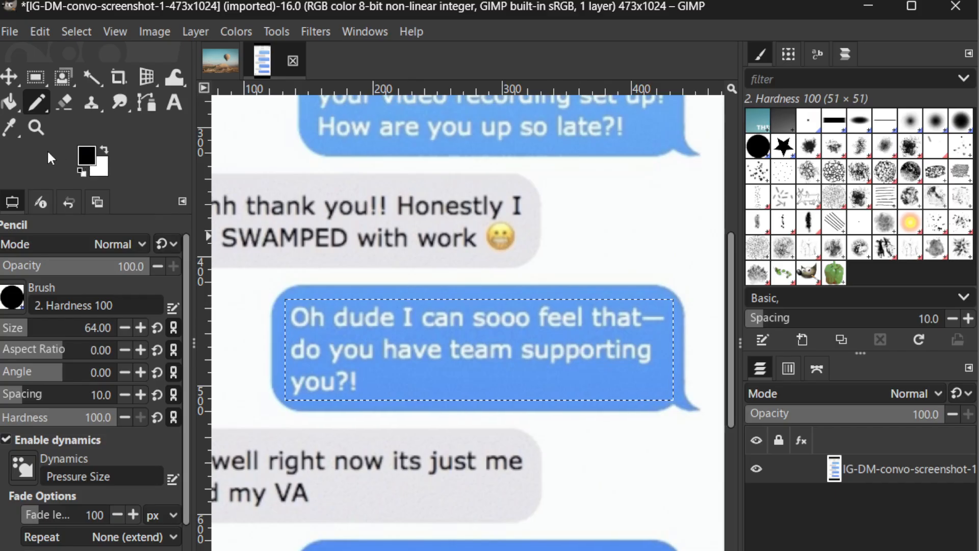
left_click(9, 129)
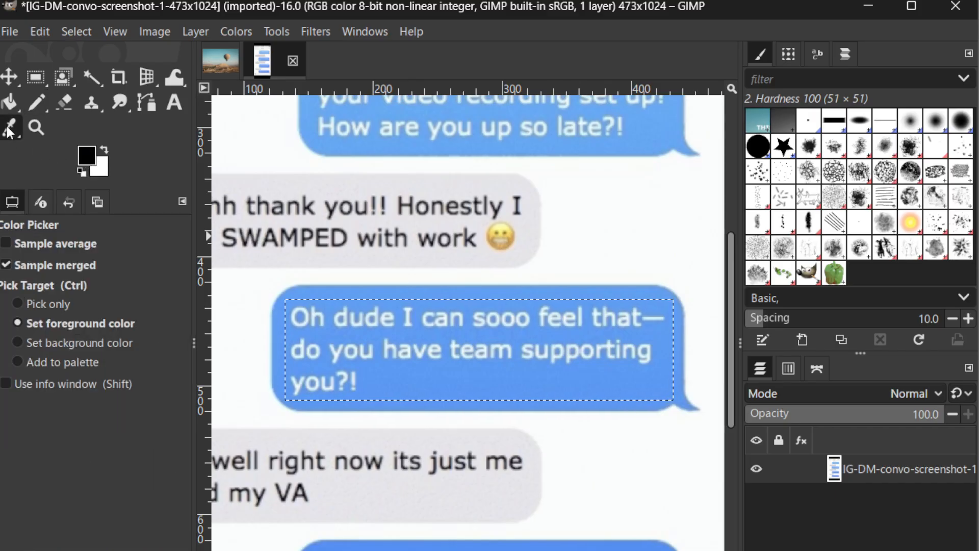
left_click(325, 290)
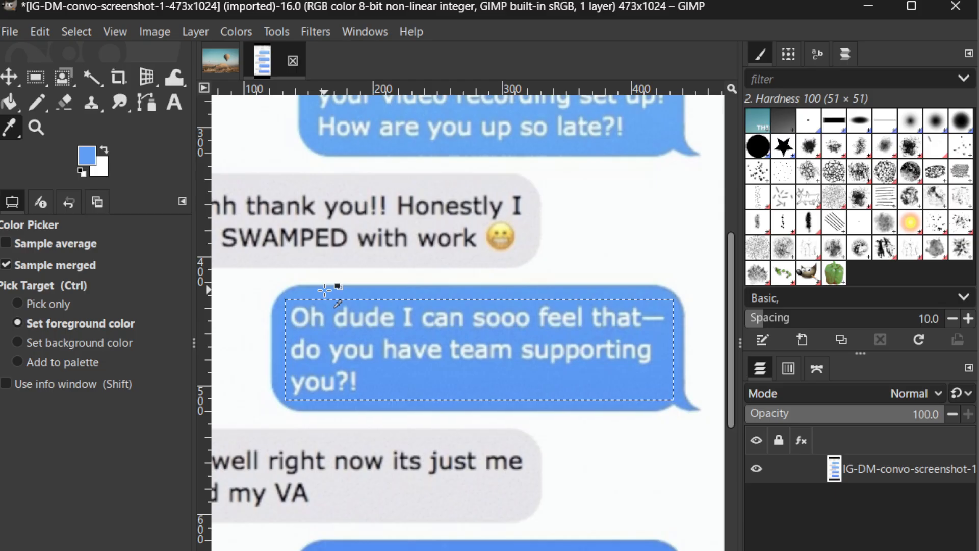
left_click(36, 102)
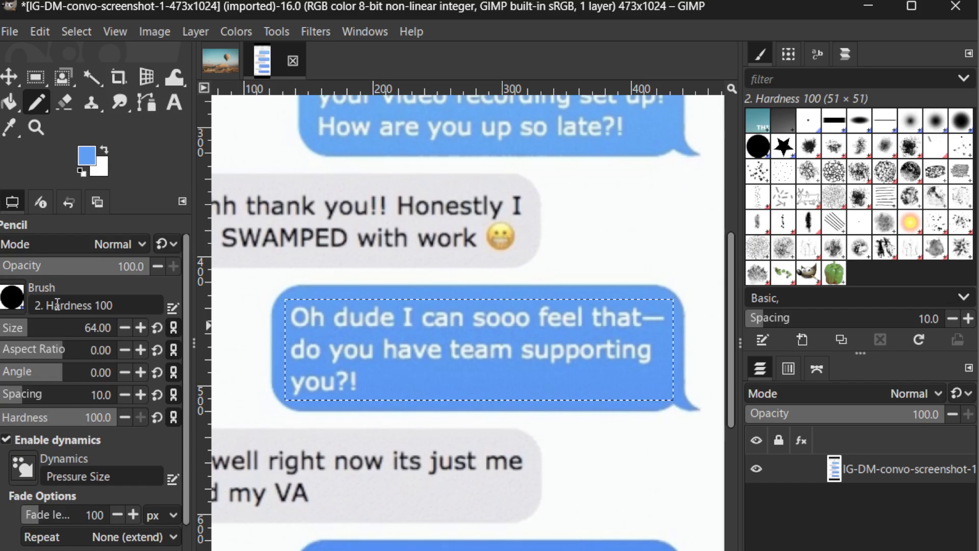
mouse_move(304, 329)
left_mouse_down()
mouse_move(668, 340)
mouse_move(509, 344)
mouse_move(323, 368)
mouse_move(274, 360)
left_mouse_up()
mouse_move(557, 380)
left_mouse_down()
mouse_move(684, 389)
mouse_move(265, 367)
left_mouse_up()
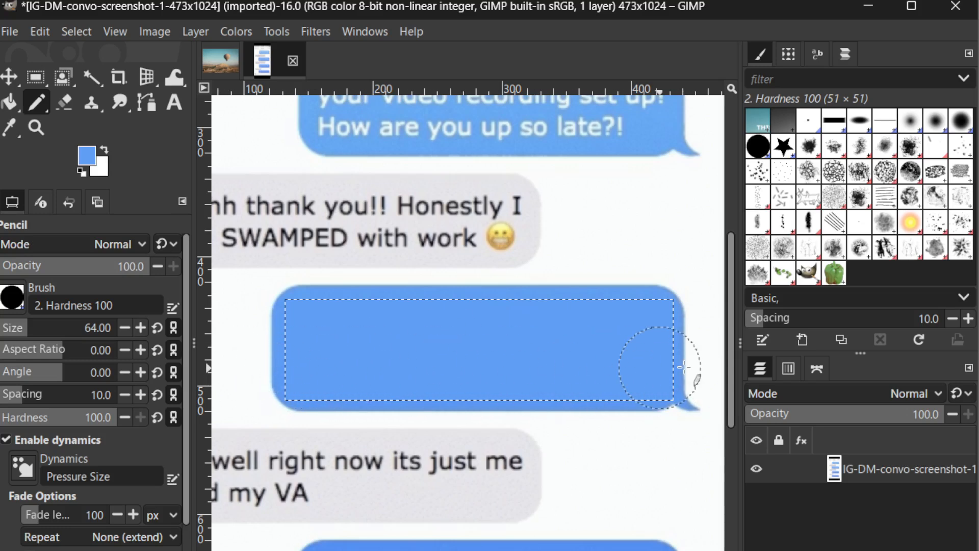
Draw a text box across the blanked blue bubble, enter "This" as a trial and erase it.
left_click(173, 102)
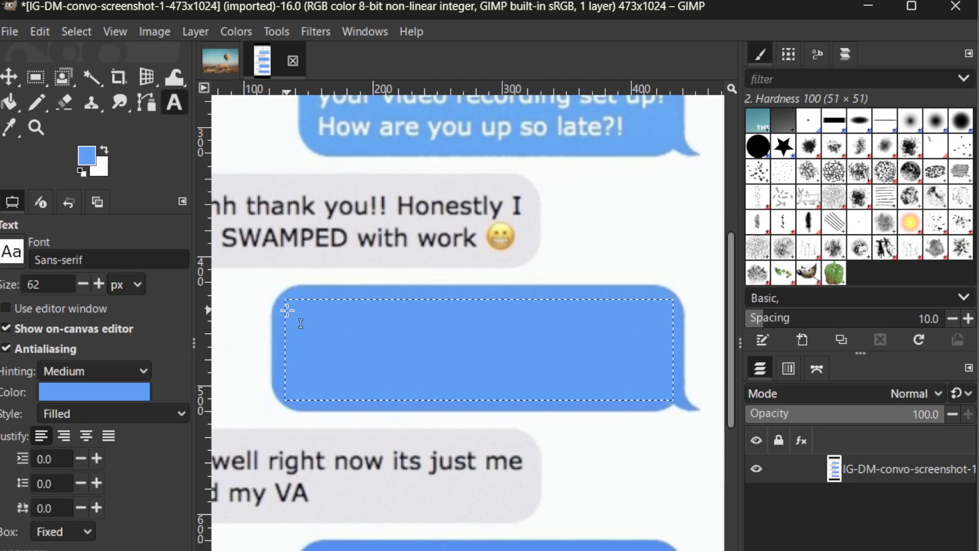
left_click_drag(289, 308, 658, 392)
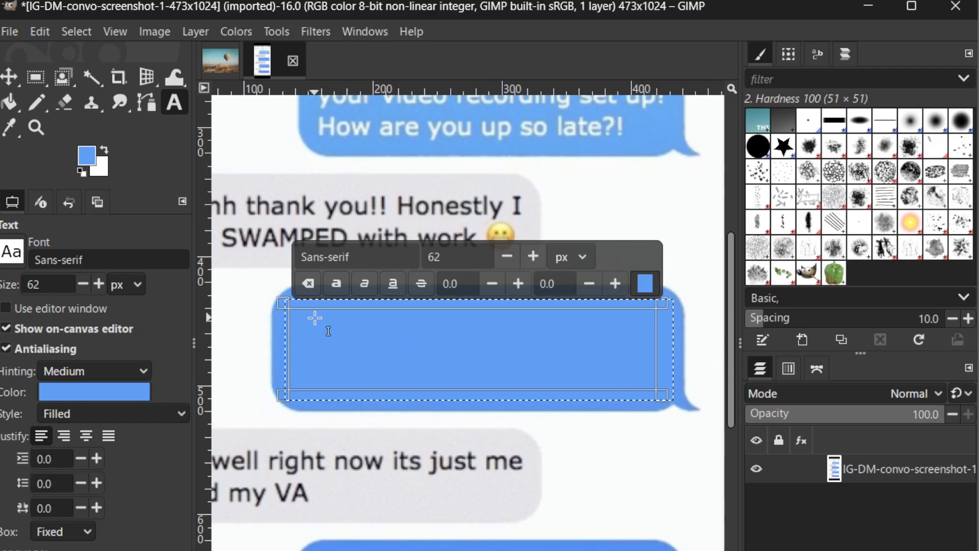
type("This")
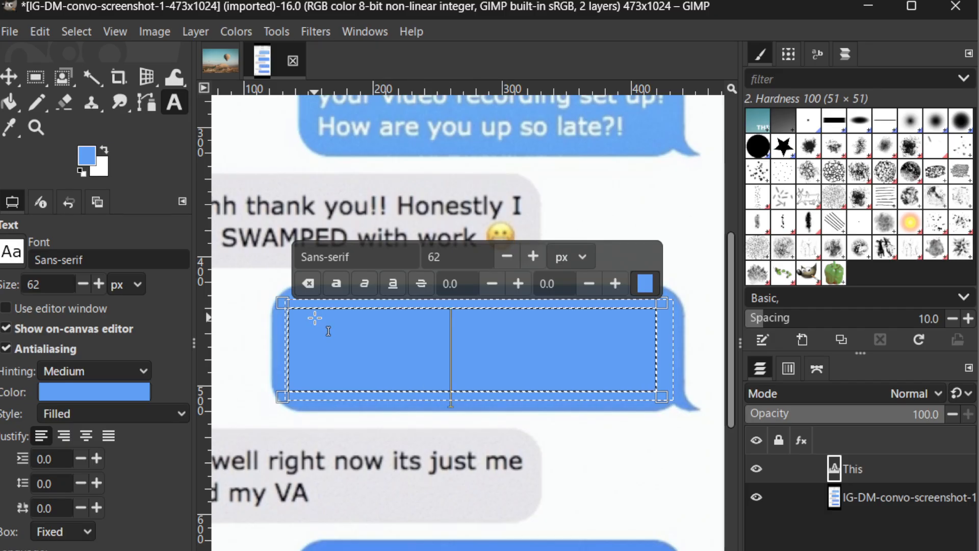
key("BackSpace")
key("BackSpace")
key("BackSpace")
key("BackSpace")
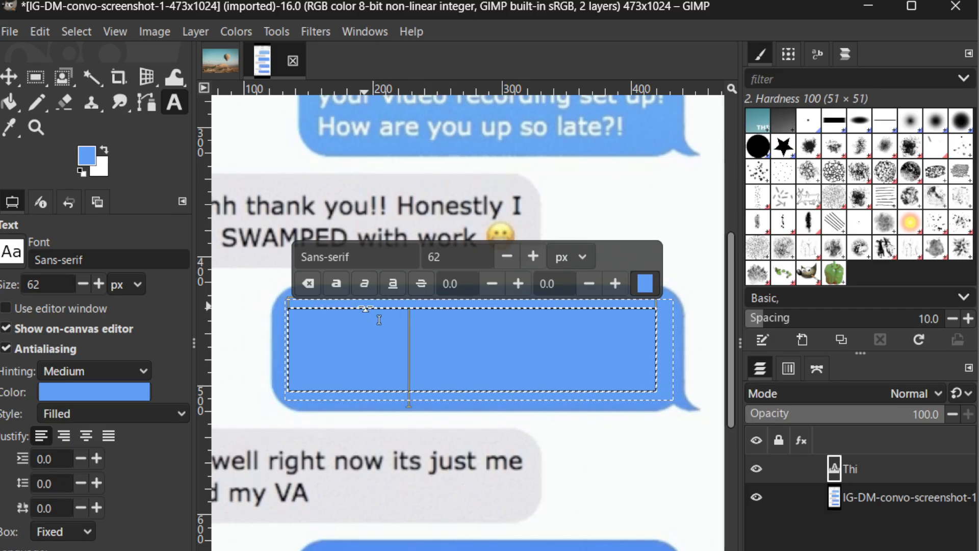
Change the text color to black and enter "This text" in the bubble's text box.
left_click(642, 285)
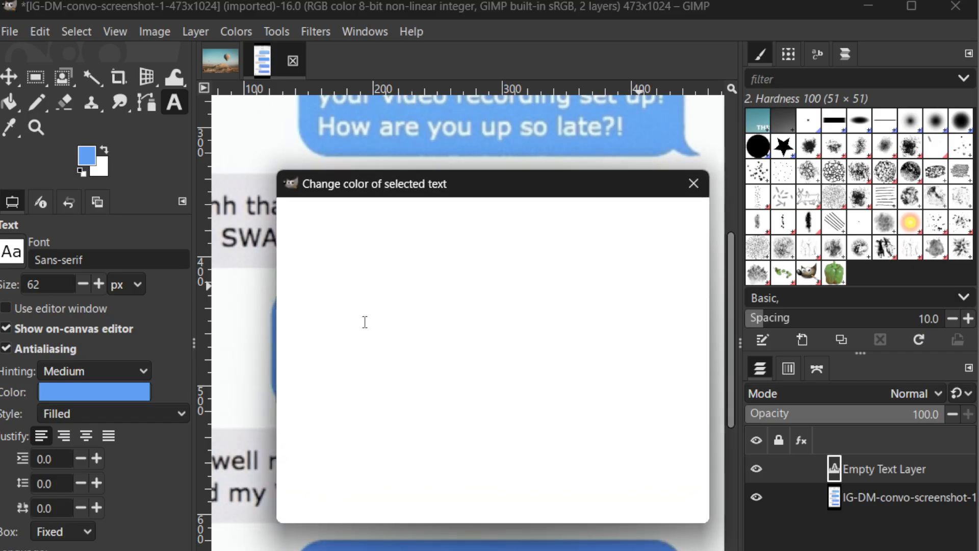
left_click_drag(357, 359, 285, 422)
left_click(591, 502)
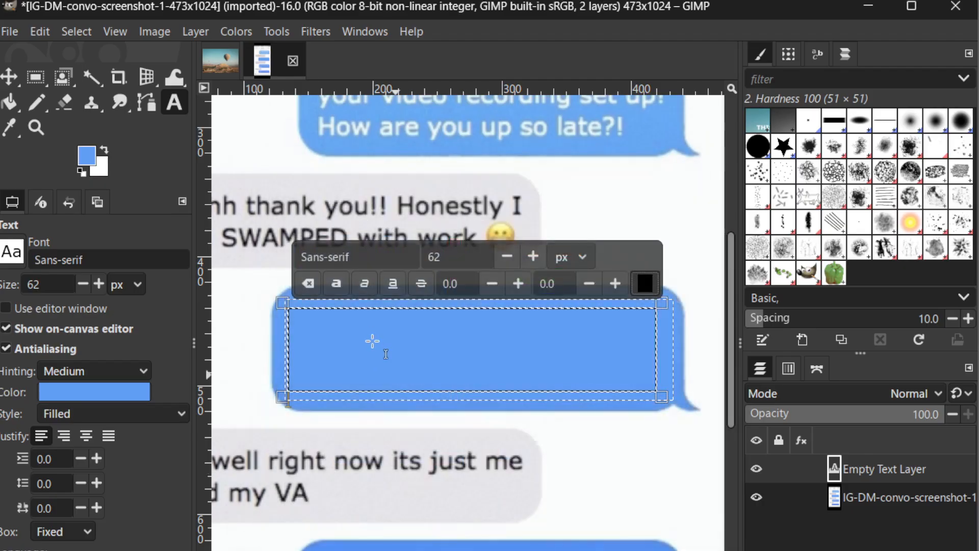
type("This")
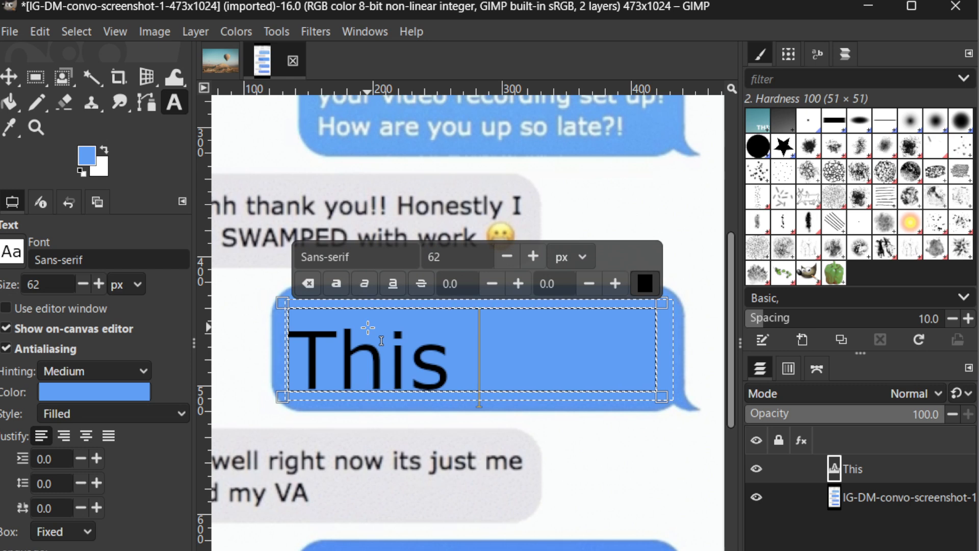
type(" text")
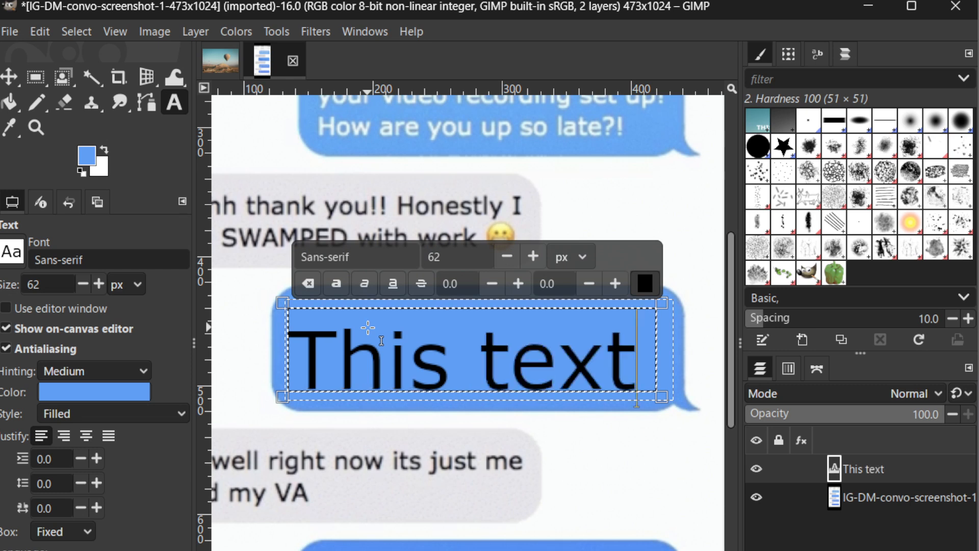
Set the size of the bubble's new text to 20 px and leave its text box.
left_click(506, 256)
left_click(507, 258)
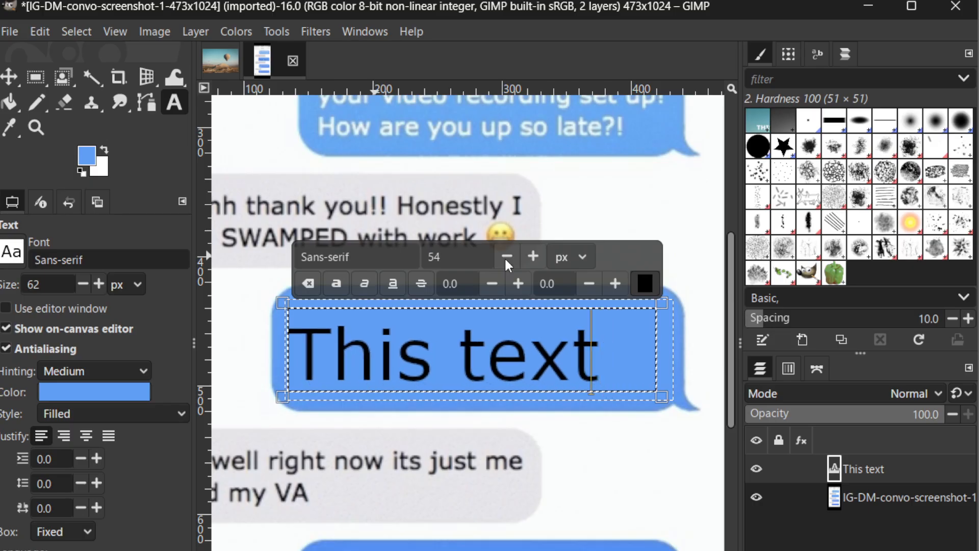
left_click(505, 258)
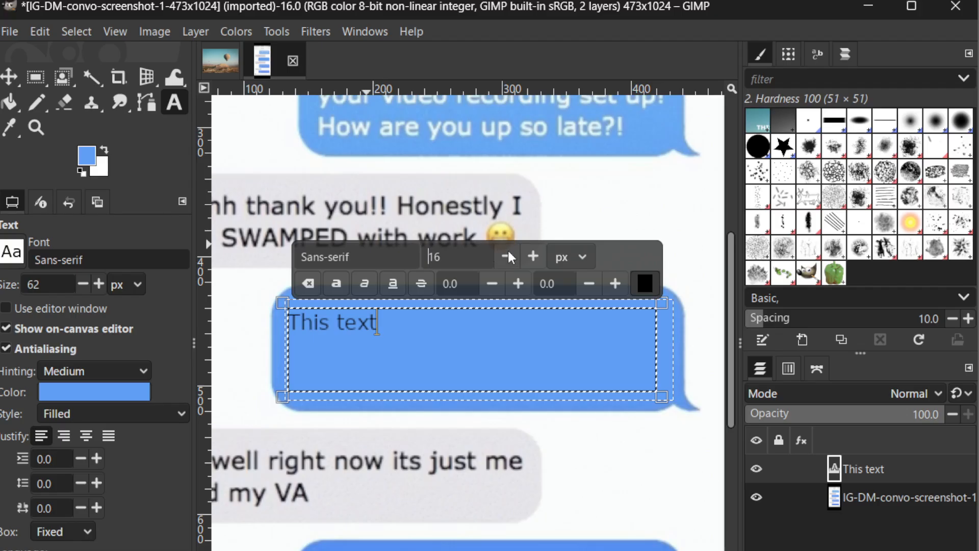
left_click(529, 256)
left_click(529, 256)
left_click(528, 256)
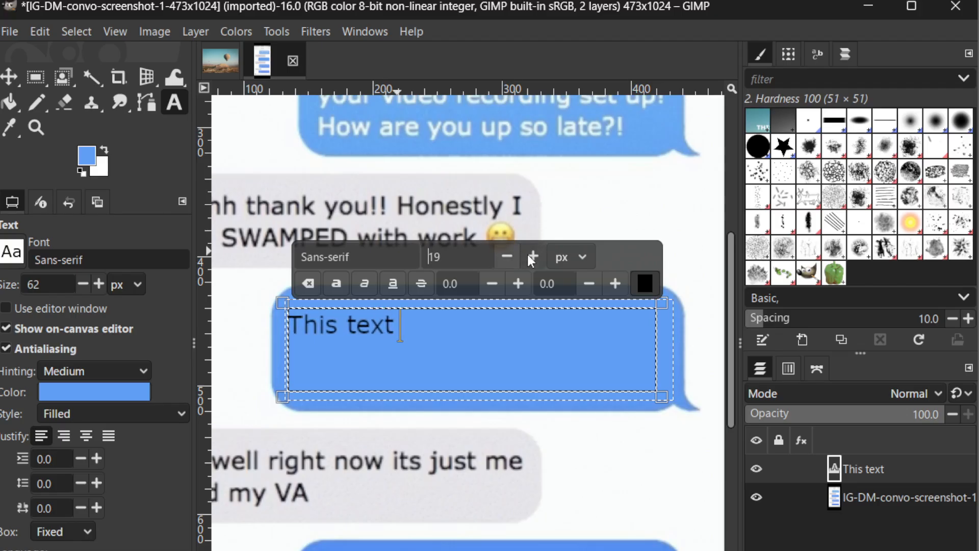
left_click(529, 256)
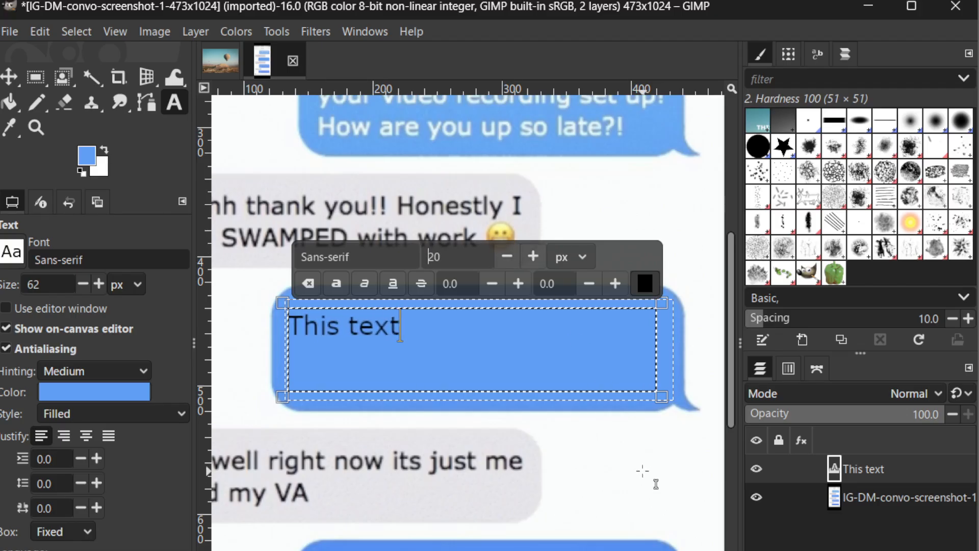
scroll(637, 464, "down", 1)
scroll(635, 462, "down", 4)
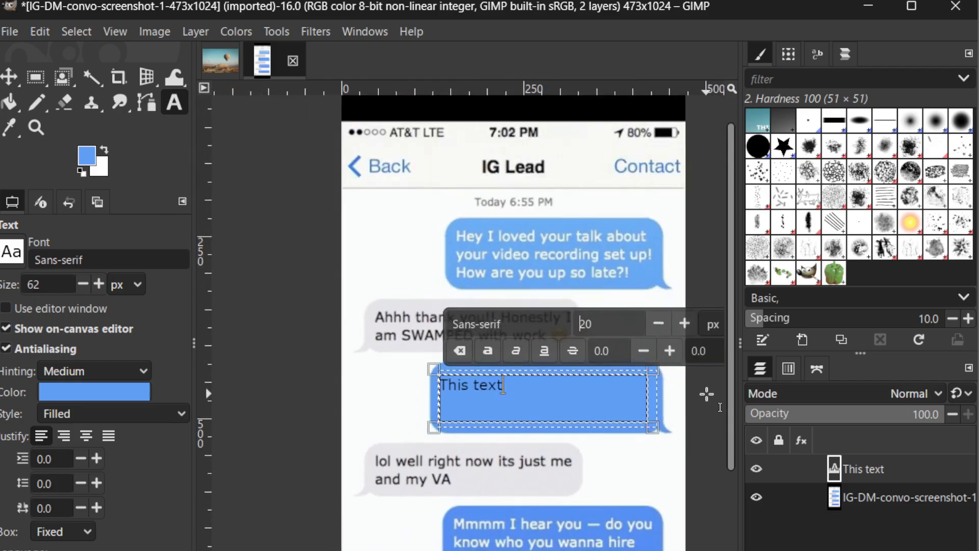
left_click(706, 393)
scroll(707, 394, "down", 1)
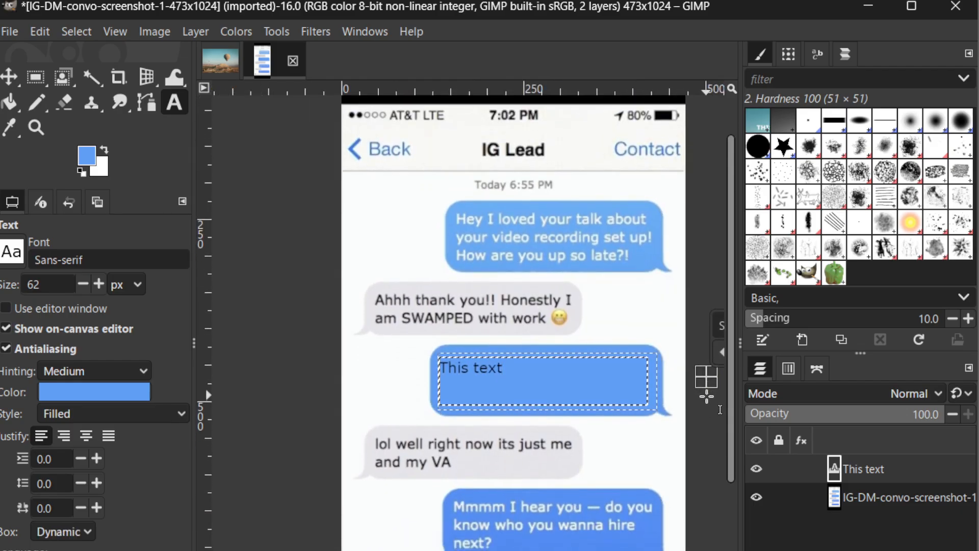
scroll(706, 398, "up", 1)
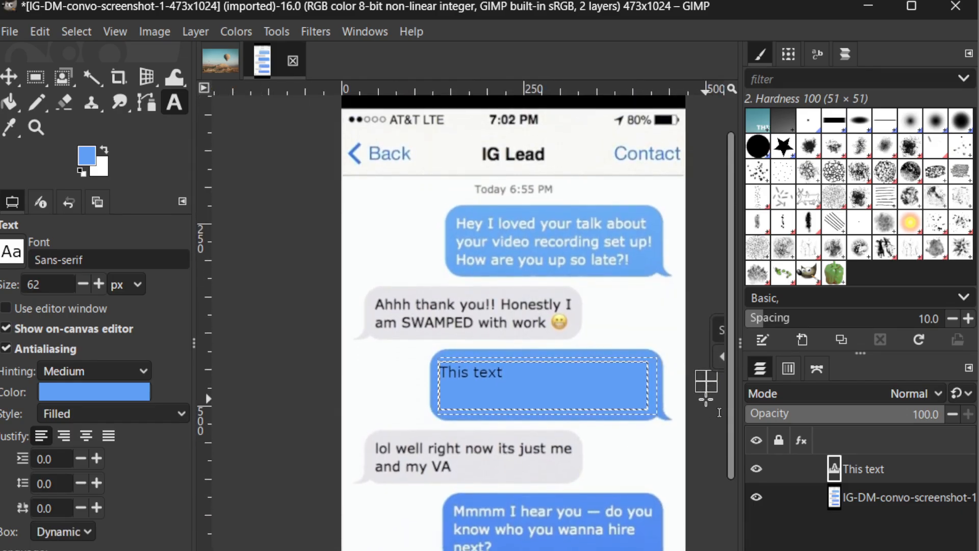
Make the original screenshot layer active and bring up the file commands for saving or exporting the edited image.
left_click(876, 497)
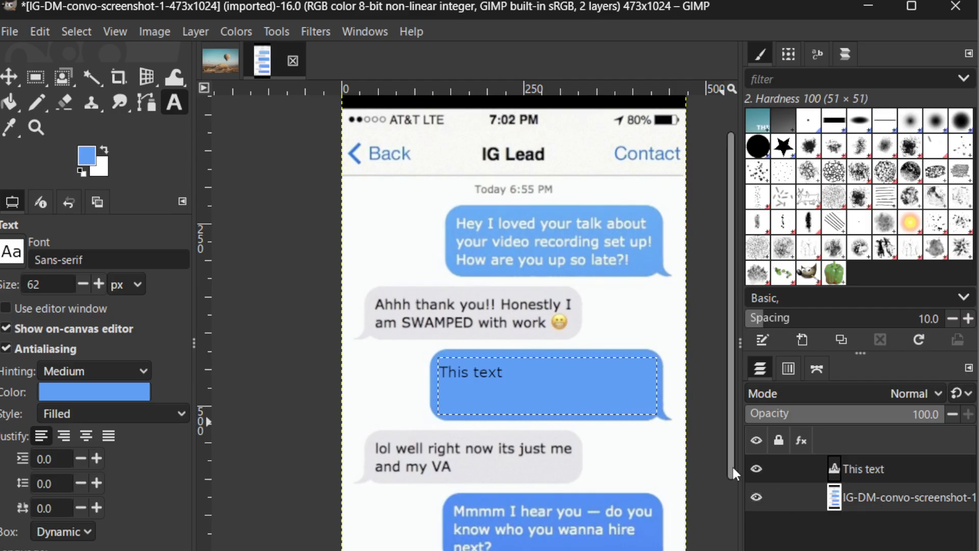
left_click(10, 32)
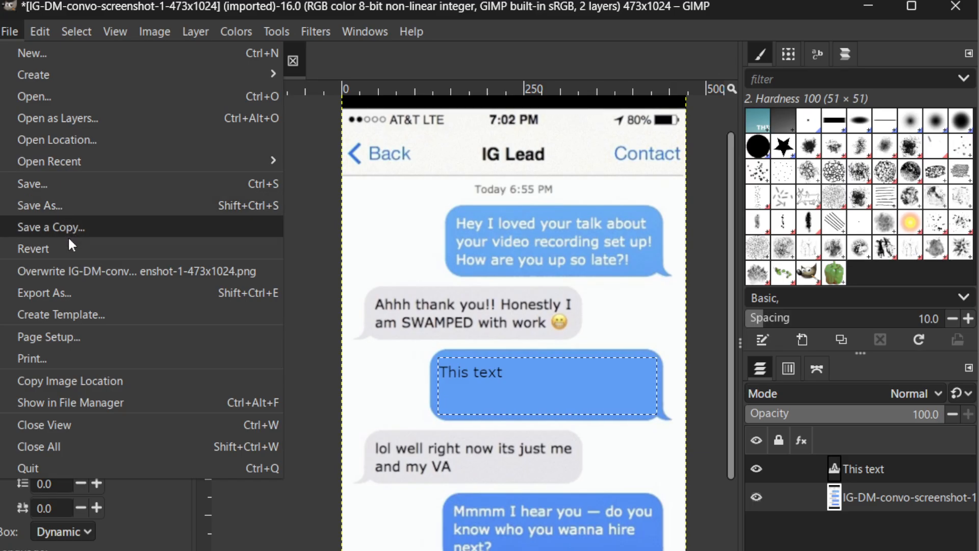